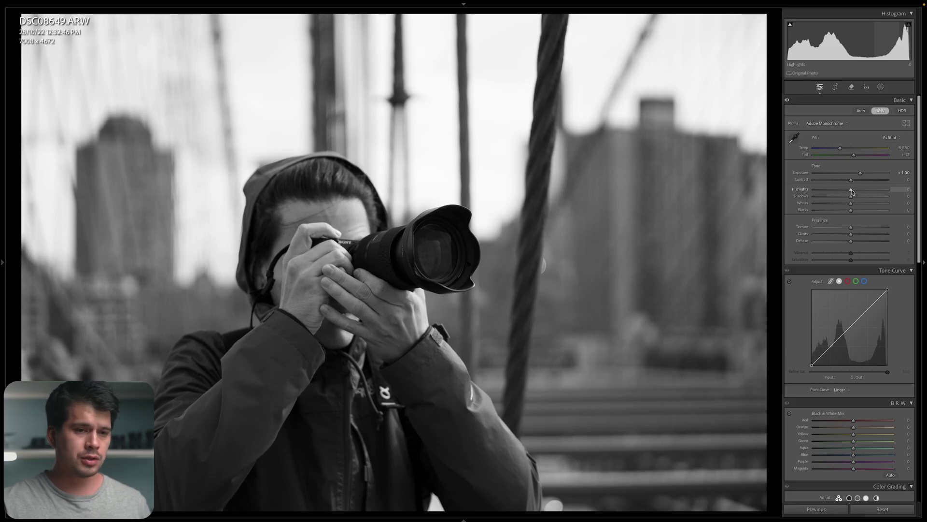
Lower the photo's Highlights to -50, checking the detail in the bright sky.
{"action": "mouse_move", "coordinate": [852, 192]}
{"action": "left_mouse_down"}
{"action": "mouse_move", "coordinate": [871, 192]}
{"action": "mouse_move", "coordinate": [849, 192]}
{"action": "left_mouse_up"}
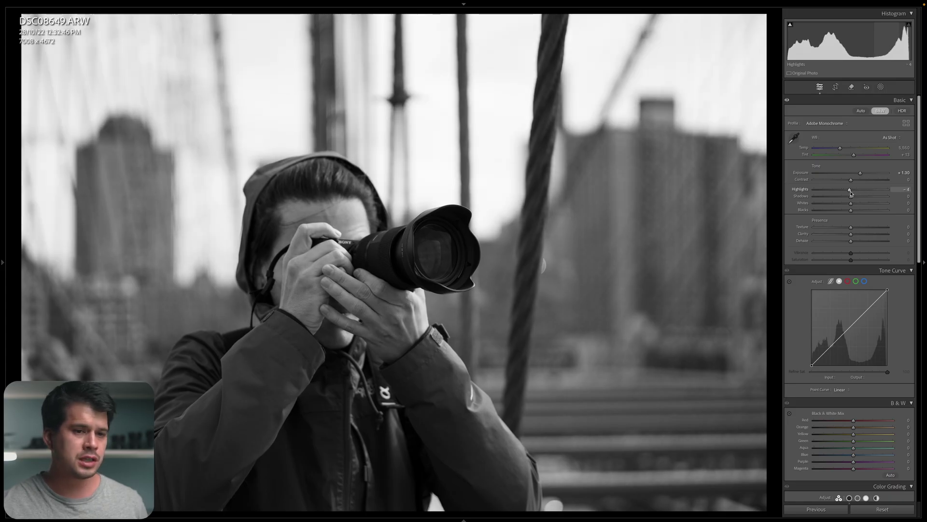
{"action": "left_click_drag", "start_coordinate": [109, 68], "coordinate": [274, 176]}
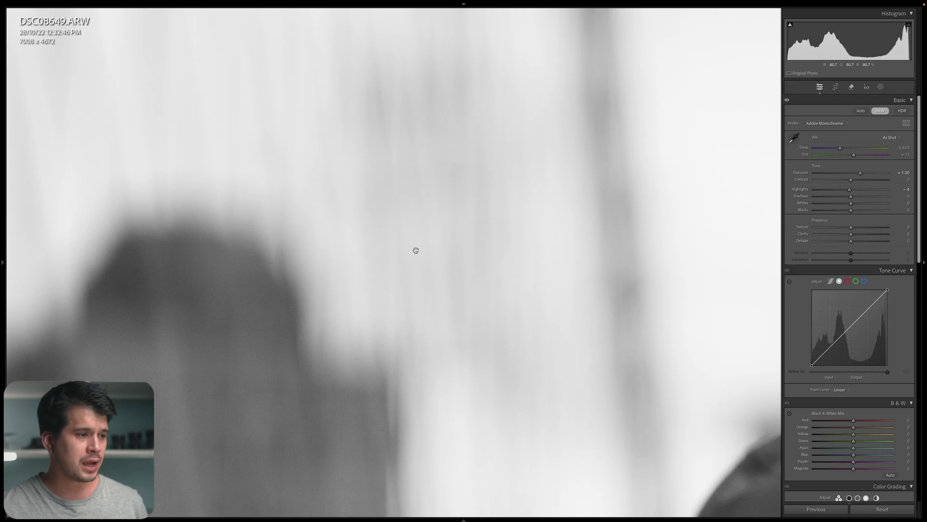
{"action": "mouse_move", "coordinate": [850, 189]}
{"action": "left_mouse_down"}
{"action": "mouse_move", "coordinate": [885, 191]}
{"action": "mouse_move", "coordinate": [837, 201]}
{"action": "left_mouse_up"}
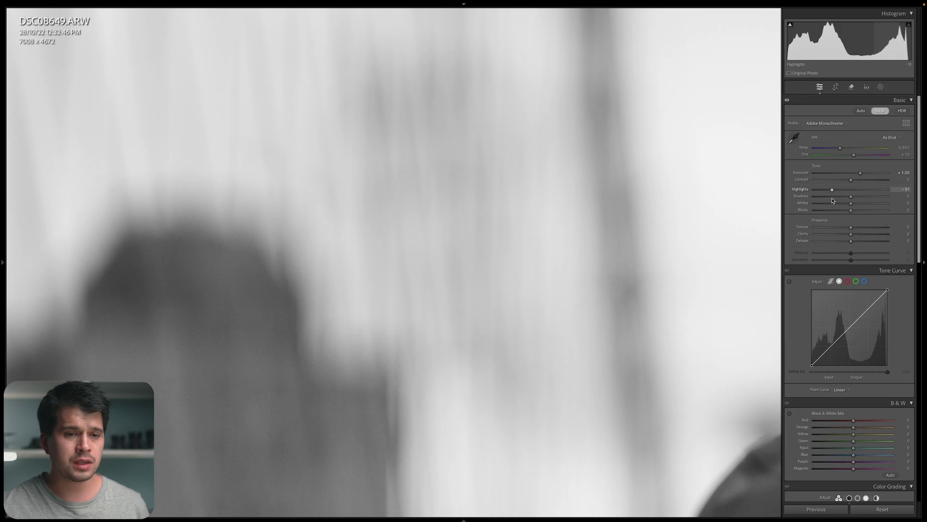
{"action": "left_click", "coordinate": [441, 201]}
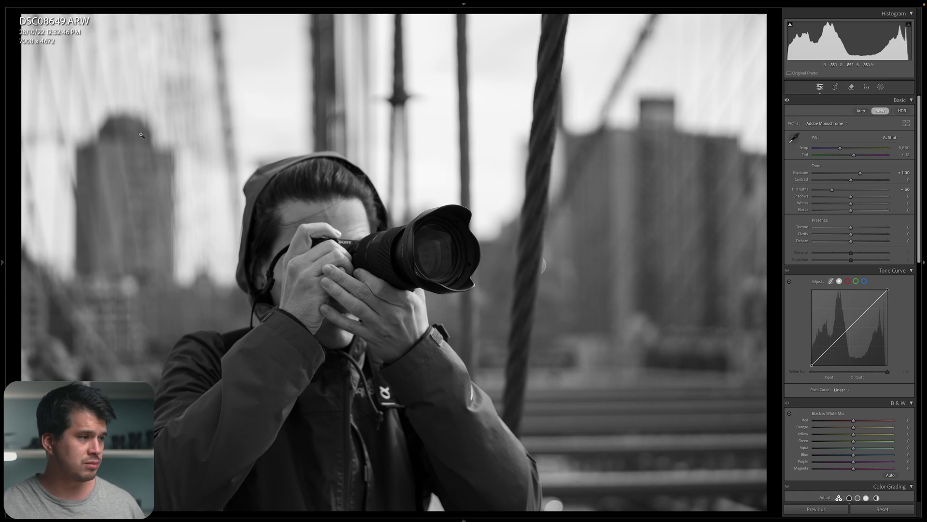
Raise the Shadows to +55 and compare the jacket and hands with the before version.
{"action": "left_click_drag", "start_coordinate": [850, 196], "coordinate": [832, 200]}
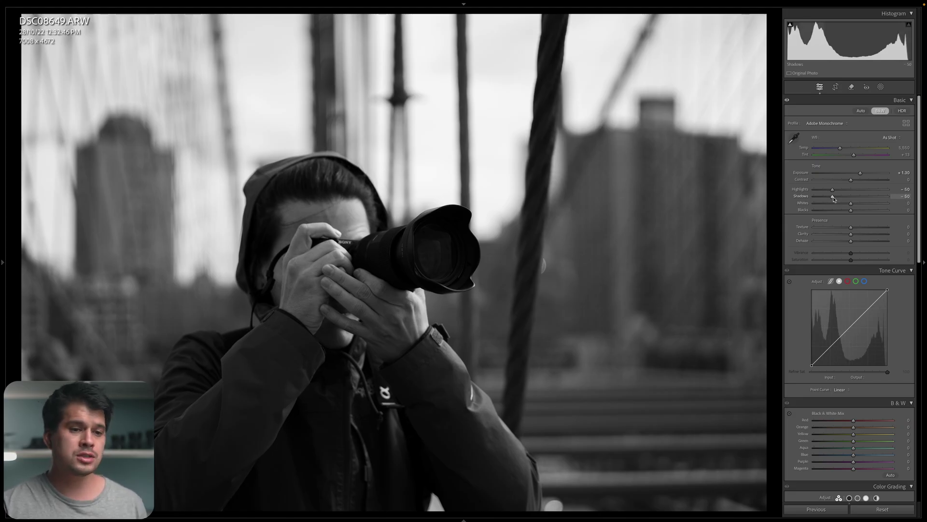
{"action": "left_click_drag", "start_coordinate": [833, 197], "coordinate": [872, 200]}
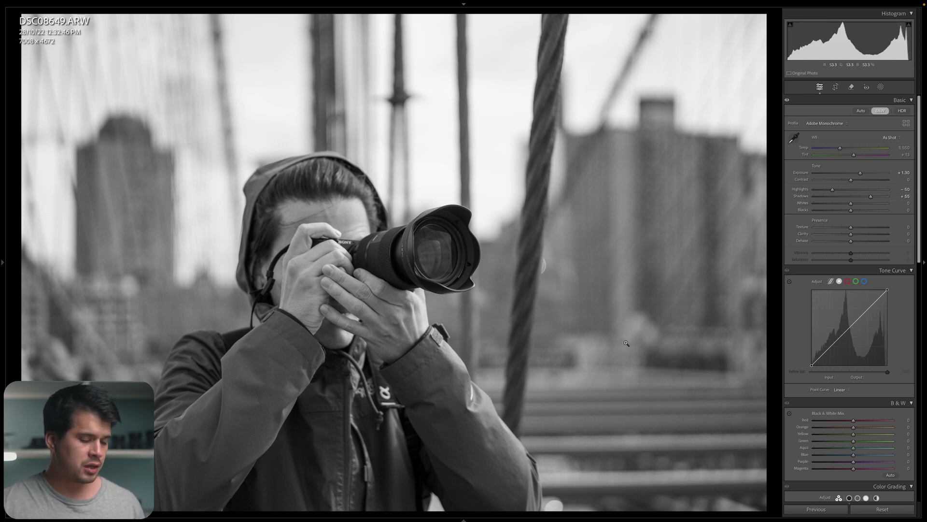
{"action": "key", "text": "y"}
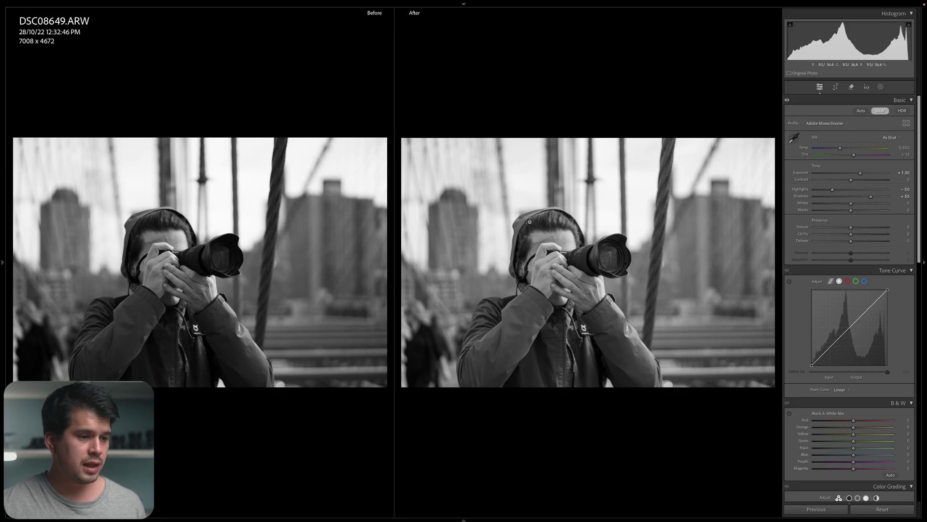
{"action": "left_click", "coordinate": [526, 314]}
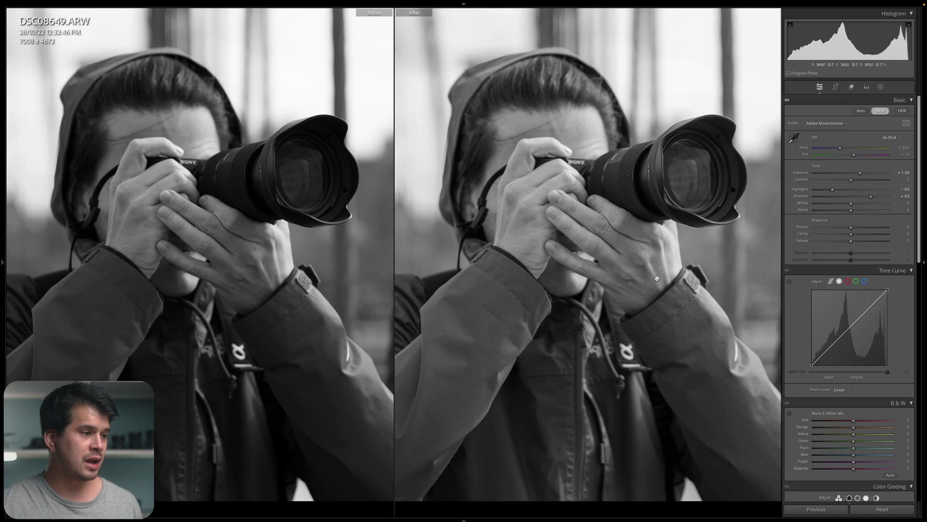
{"action": "left_click", "coordinate": [652, 199]}
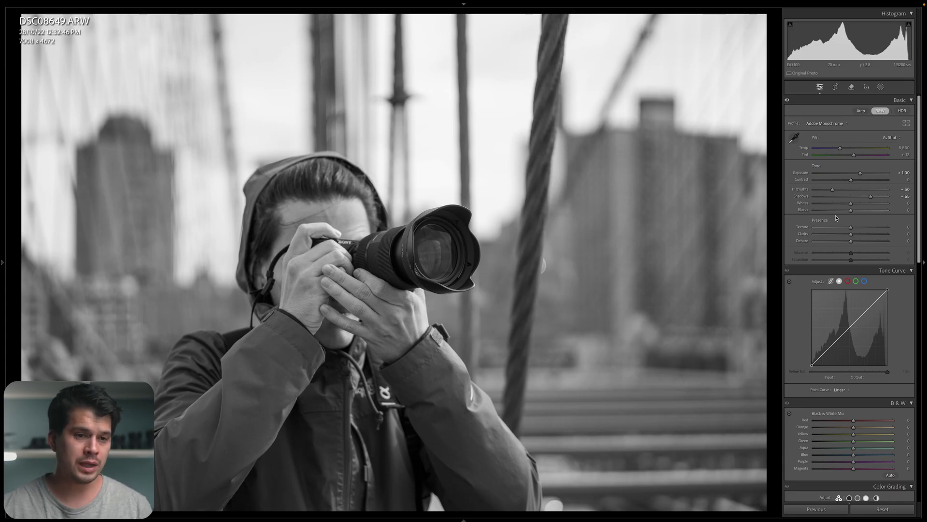
Set Whites to +20 and Blacks to -20.
{"action": "left_click_drag", "start_coordinate": [852, 206], "coordinate": [859, 206]}
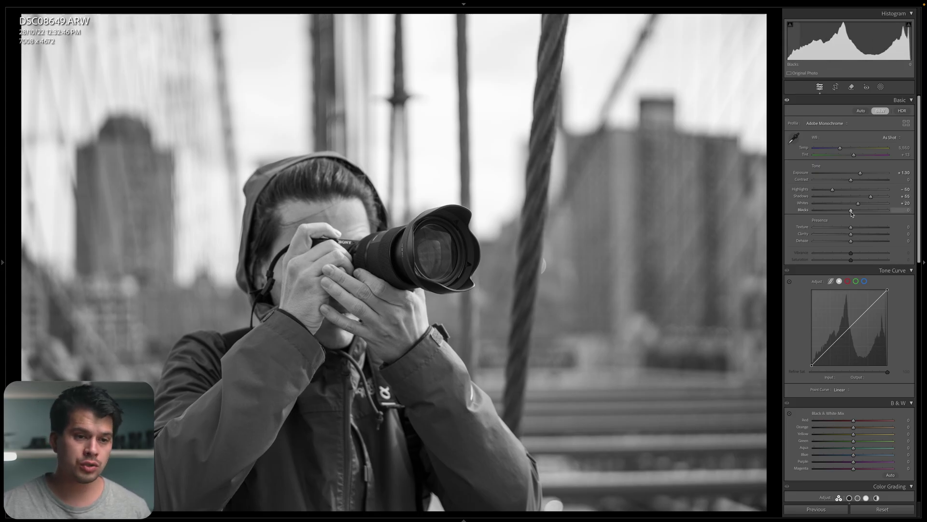
{"action": "left_click_drag", "start_coordinate": [850, 213], "coordinate": [846, 214]}
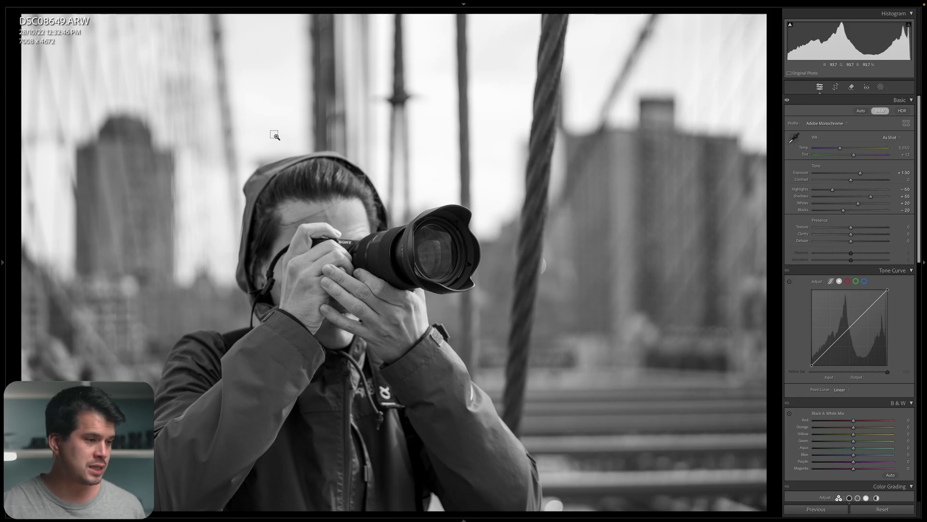
{"action": "left_click", "coordinate": [454, 329]}
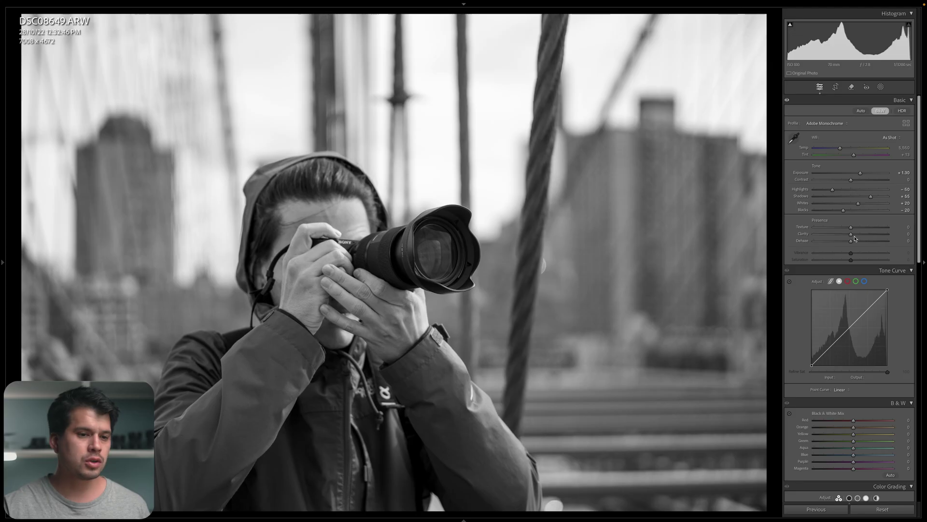
Soften the photo by setting Texture to -20 and Clarity to -20, judging the effect on the hands and lens.
{"action": "left_click_drag", "start_coordinate": [387, 241], "coordinate": [475, 252]}
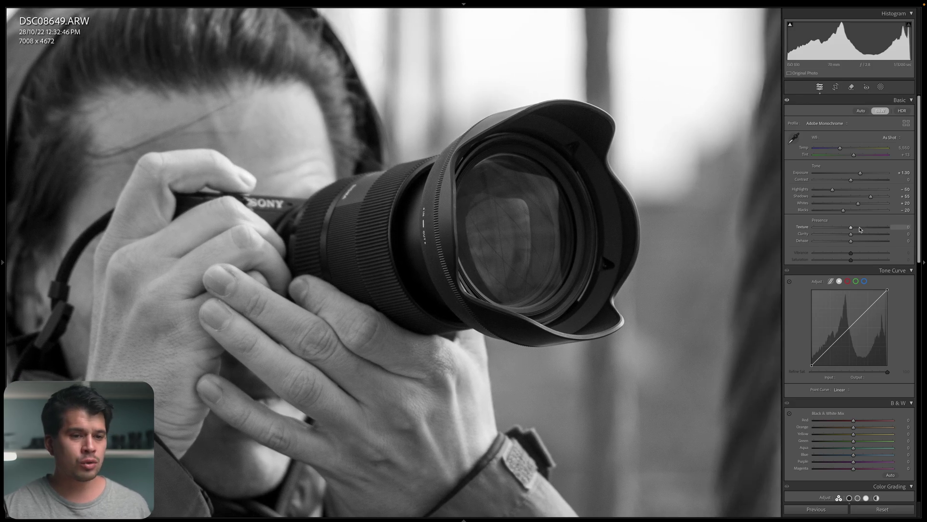
{"action": "left_click_drag", "start_coordinate": [851, 227], "coordinate": [823, 231]}
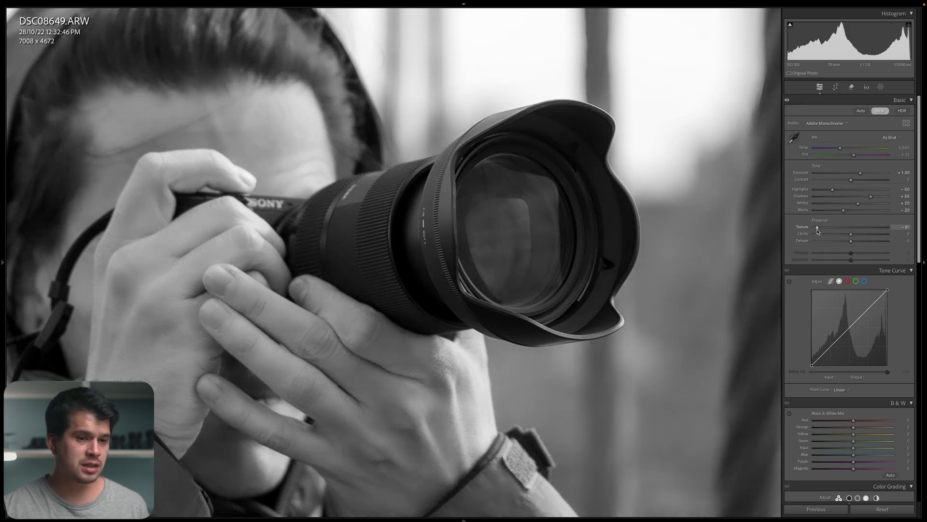
{"action": "left_click_drag", "start_coordinate": [818, 231], "coordinate": [840, 234]}
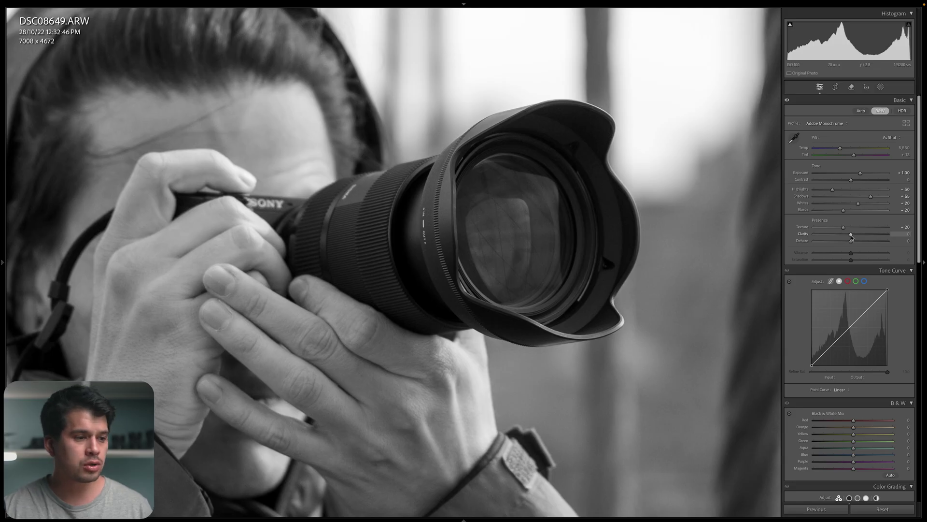
{"action": "left_click_drag", "start_coordinate": [852, 236], "coordinate": [771, 237]}
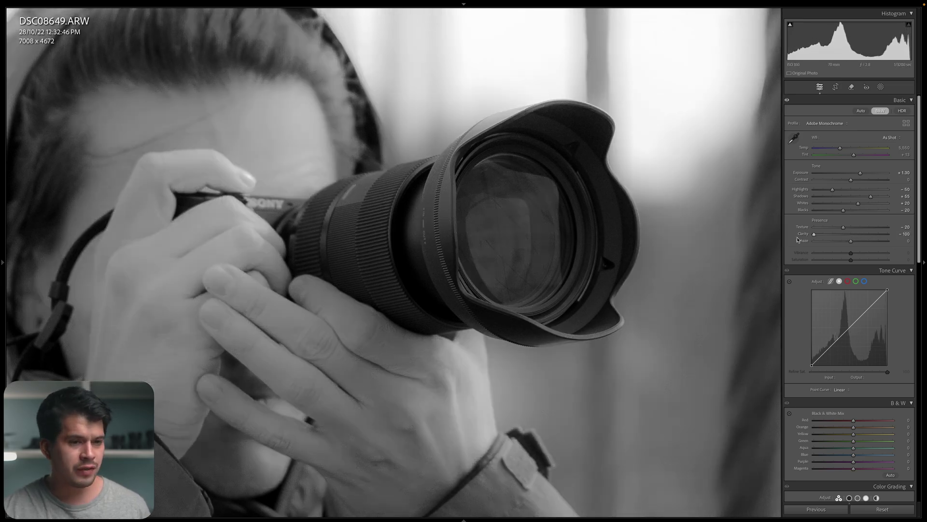
{"action": "left_click", "coordinate": [622, 225]}
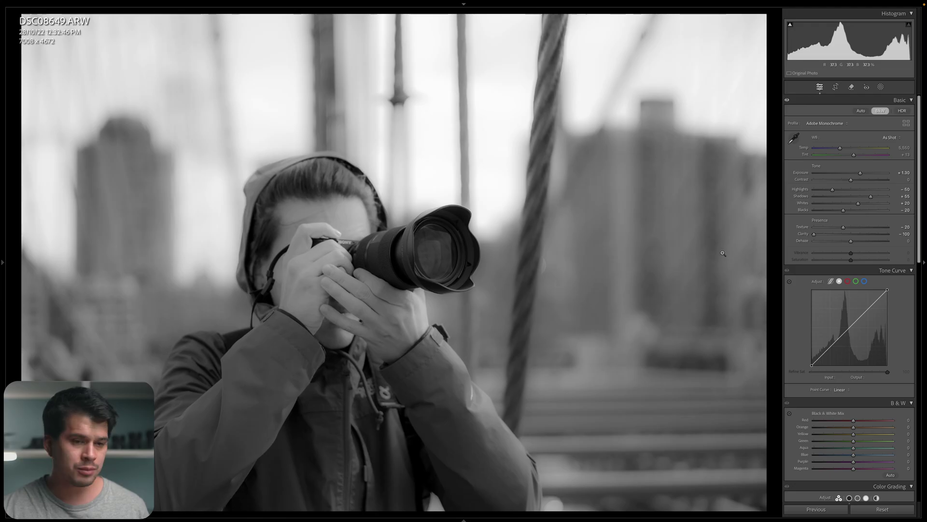
{"action": "left_click_drag", "start_coordinate": [815, 234], "coordinate": [845, 236]}
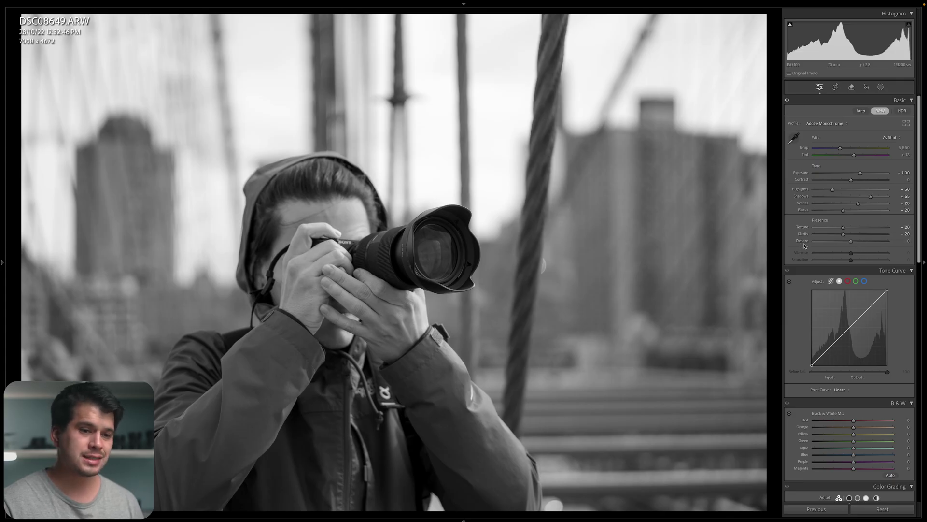
Set Dehaze to -15 and compare the result with the before version and with Dehaze at zero.
{"action": "mouse_move", "coordinate": [853, 243]}
{"action": "left_mouse_down"}
{"action": "mouse_move", "coordinate": [864, 243]}
{"action": "mouse_move", "coordinate": [856, 244]}
{"action": "left_mouse_up"}
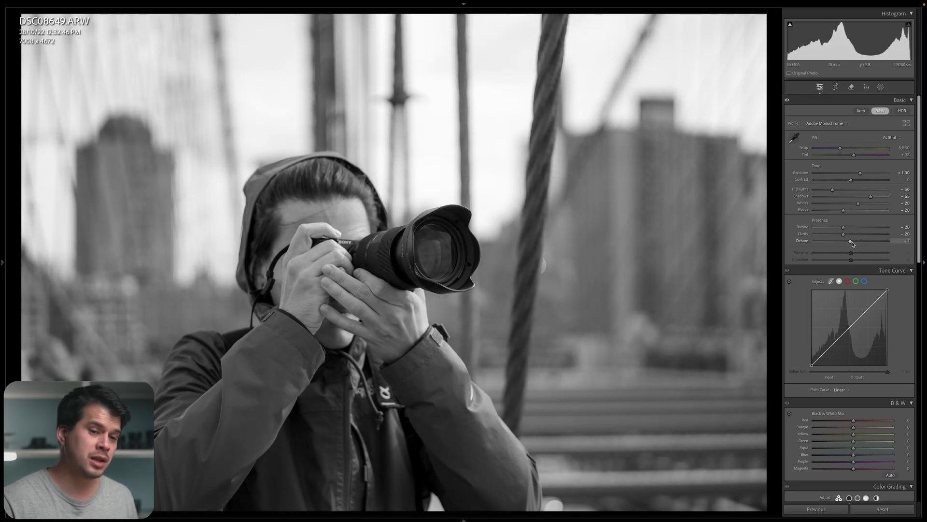
{"action": "left_click_drag", "start_coordinate": [853, 244], "coordinate": [844, 245]}
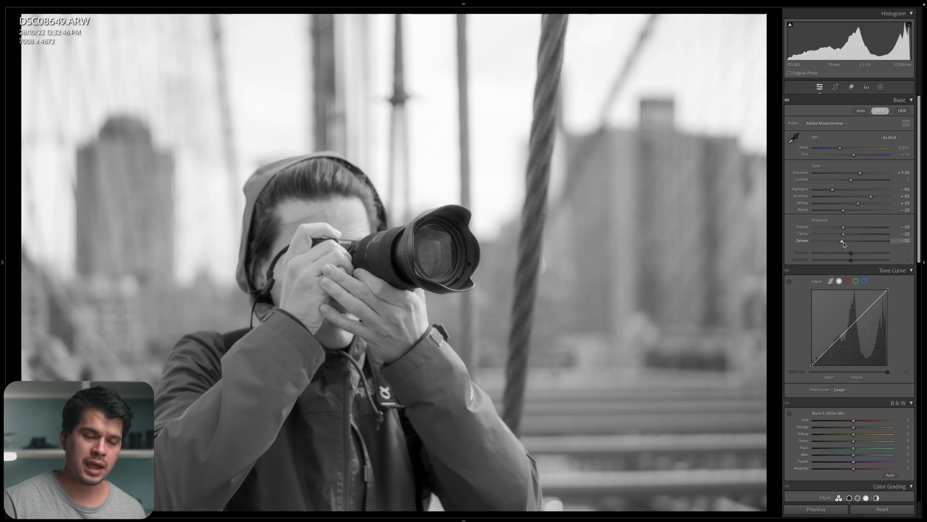
{"action": "left_click_drag", "start_coordinate": [844, 245], "coordinate": [848, 246]}
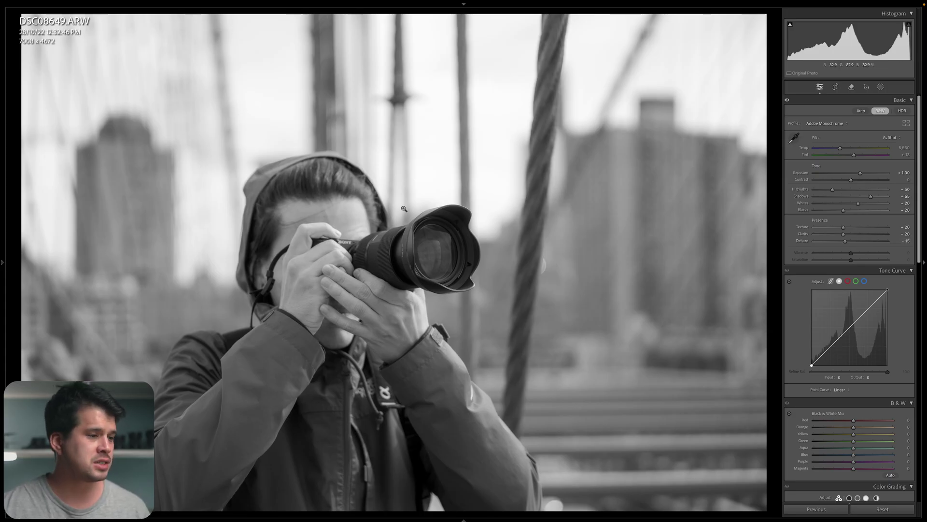
{"action": "key", "text": "y"}
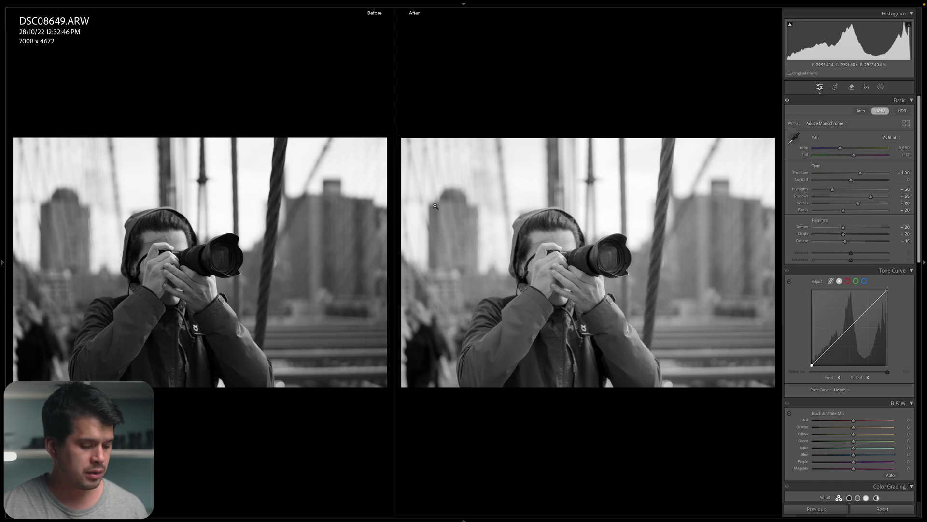
{"action": "key", "text": "y"}
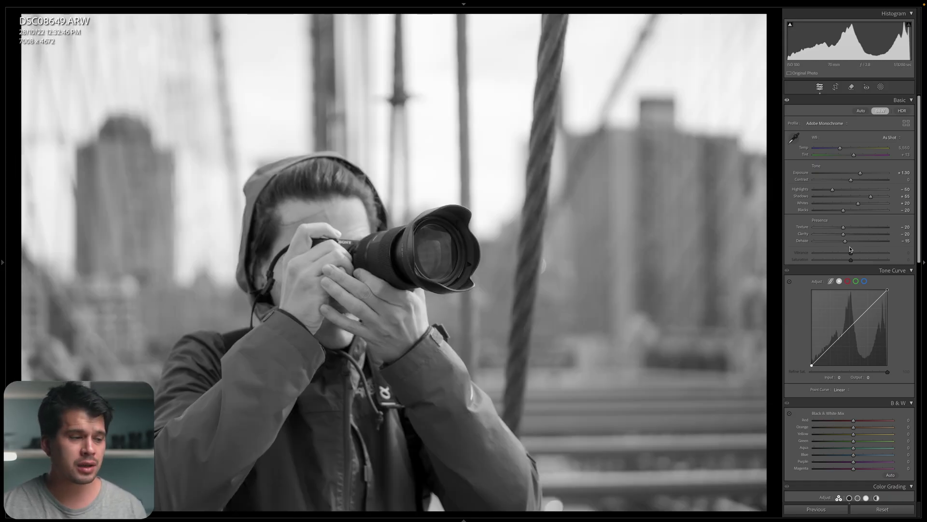
{"action": "double_click", "coordinate": [805, 245]}
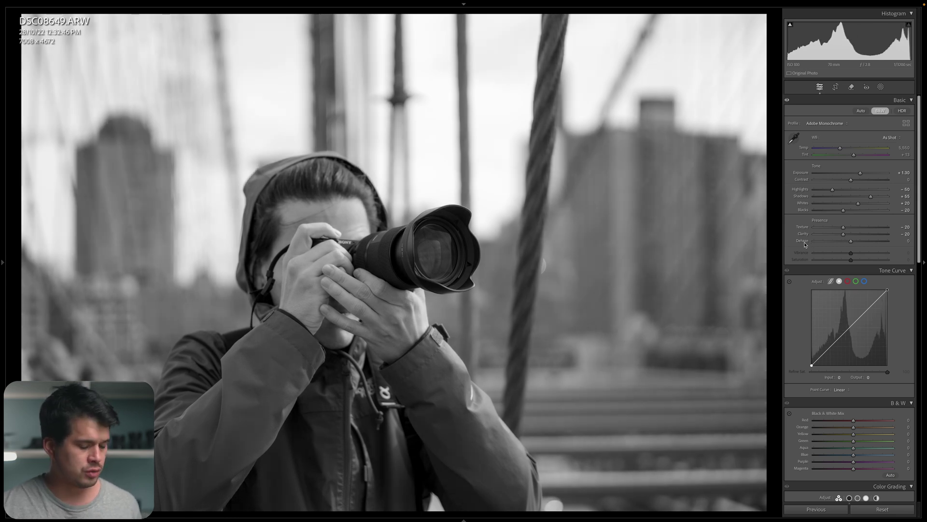
{"action": "key", "text": "ctrl+z"}
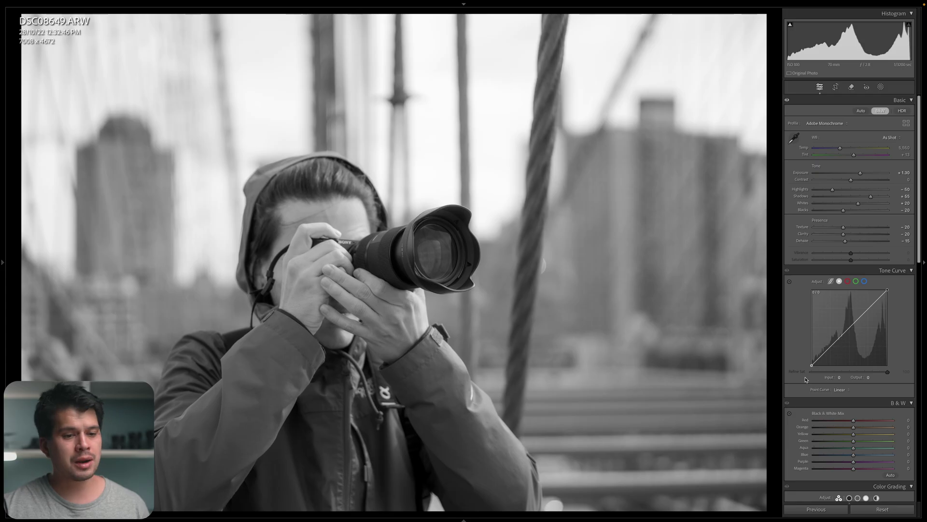
Move the black point of the tone curve to input 5, output 0.
{"action": "mouse_move", "coordinate": [803, 370]}
{"action": "left_mouse_down"}
{"action": "mouse_move", "coordinate": [829, 375]}
{"action": "mouse_move", "coordinate": [814, 379]}
{"action": "left_mouse_up"}
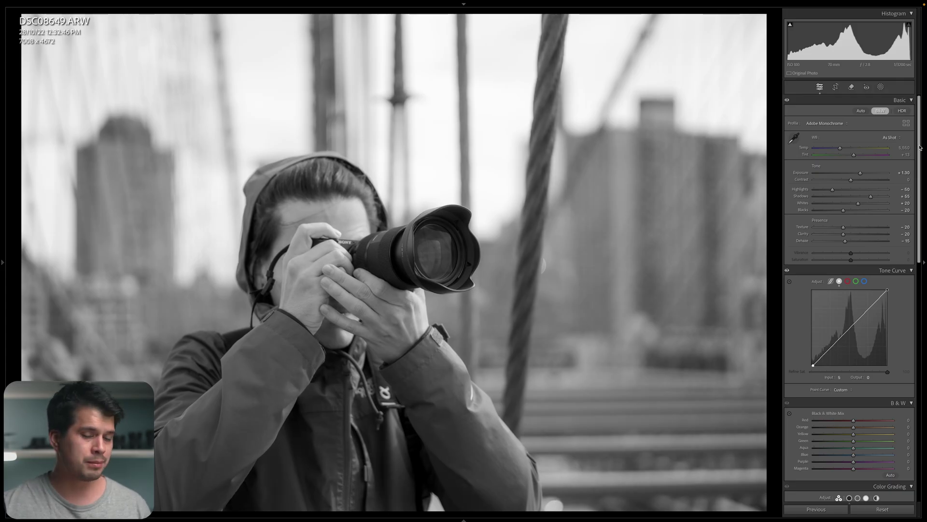
Add film grain with Amount 30 and Size 55, and inspect it up close on the sky and lens.
{"action": "scroll", "coordinate": [915, 219], "scroll_direction": "down", "scroll_amount": 10}
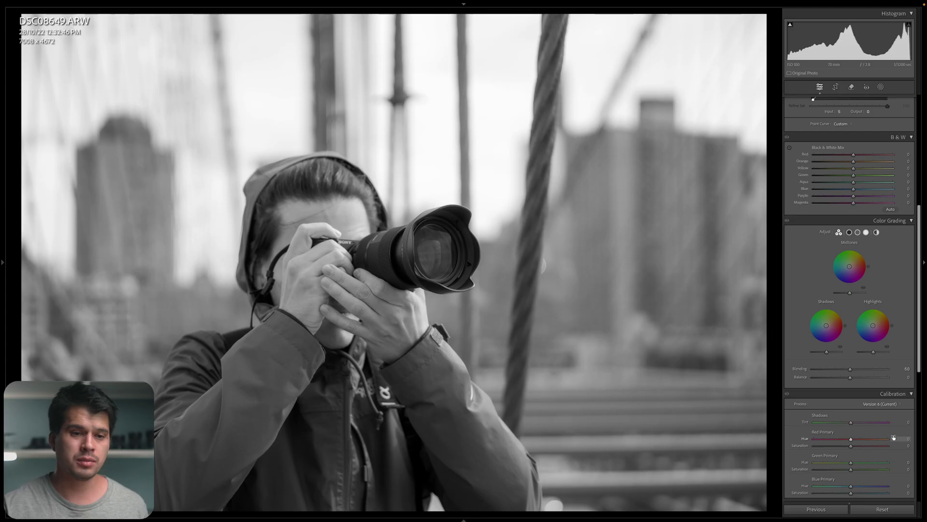
{"action": "left_click_drag", "start_coordinate": [919, 237], "coordinate": [921, 351]}
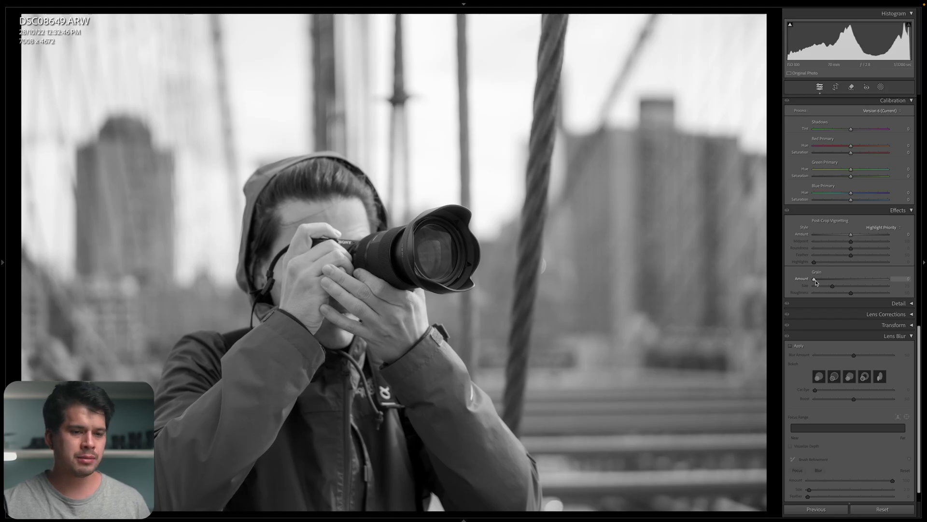
{"action": "left_click_drag", "start_coordinate": [815, 280], "coordinate": [866, 284]}
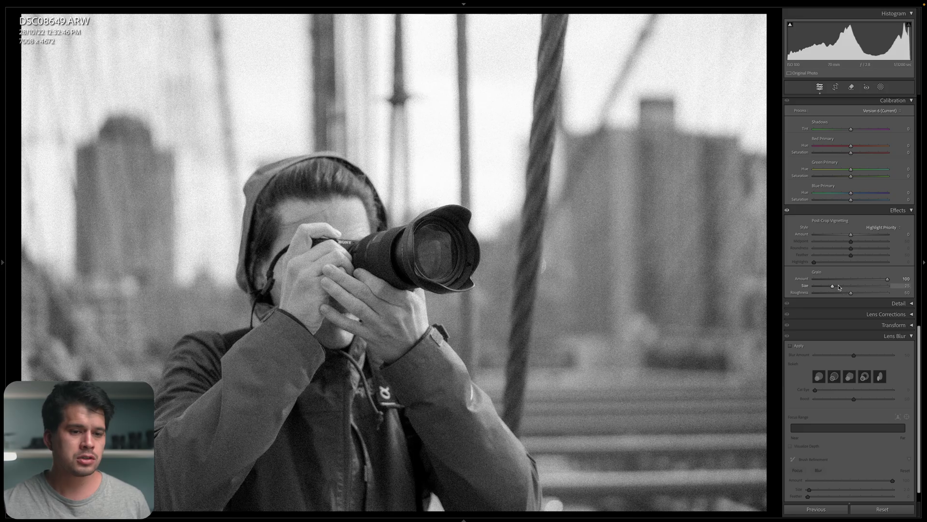
{"action": "left_click_drag", "start_coordinate": [833, 288], "coordinate": [891, 288]}
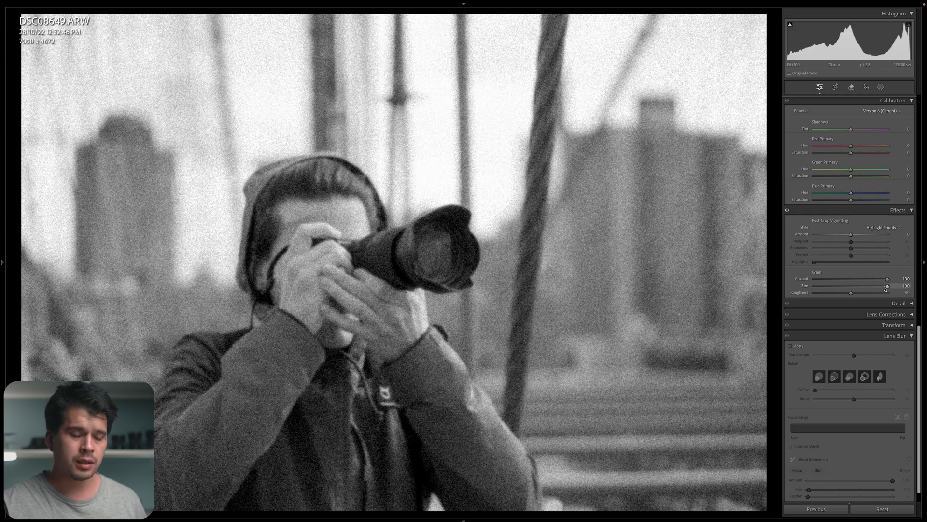
{"action": "left_click_drag", "start_coordinate": [891, 289], "coordinate": [866, 288]}
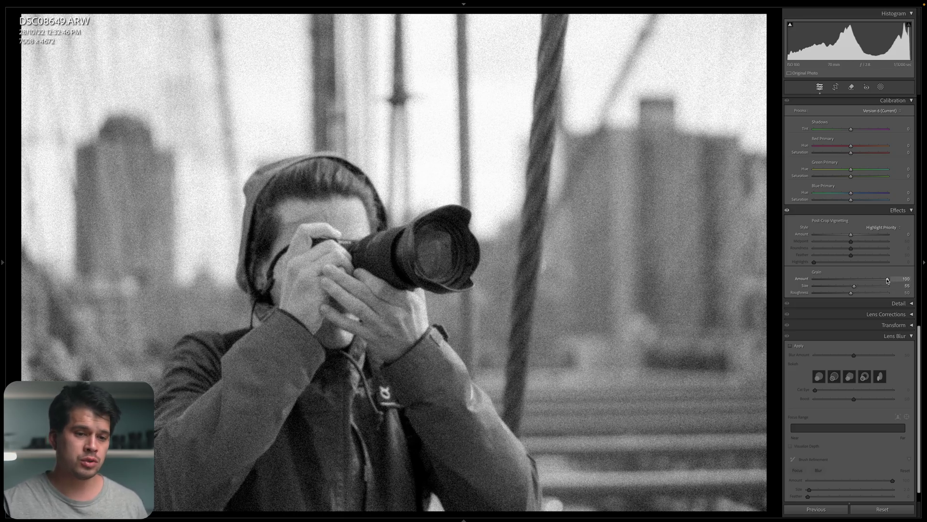
{"action": "left_click_drag", "start_coordinate": [888, 280], "coordinate": [834, 282]}
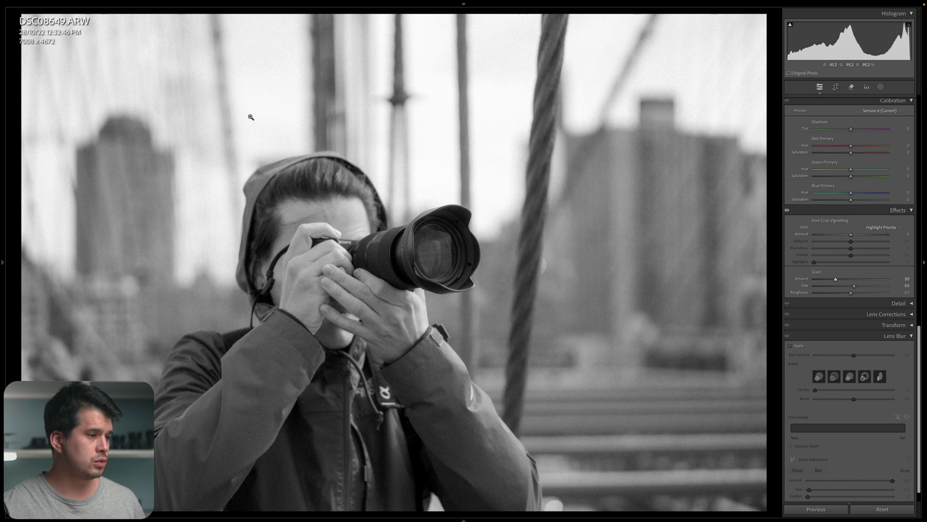
{"action": "left_click", "coordinate": [245, 145]}
{"action": "left_click_drag", "start_coordinate": [509, 308], "coordinate": [532, 114]}
{"action": "left_click", "coordinate": [532, 114]}
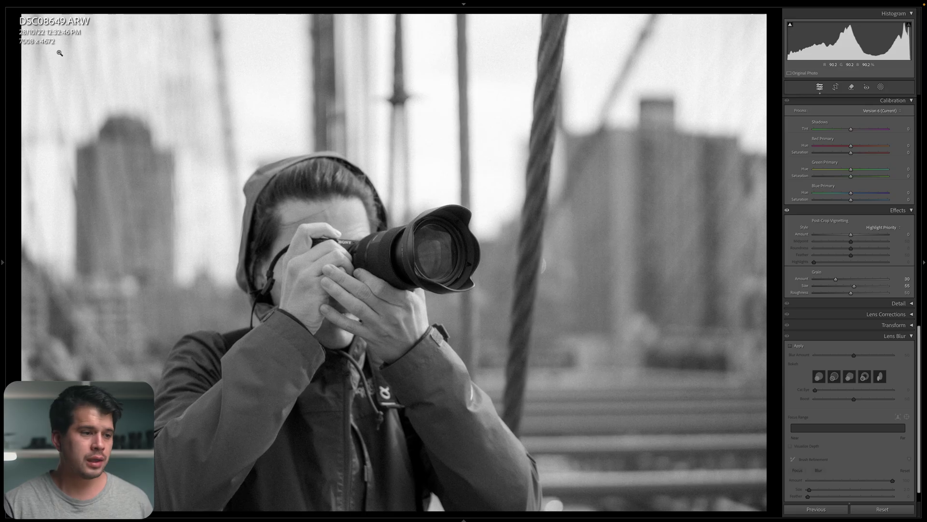
{"action": "scroll", "coordinate": [487, 233], "scroll_direction": "up", "scroll_amount": 5}
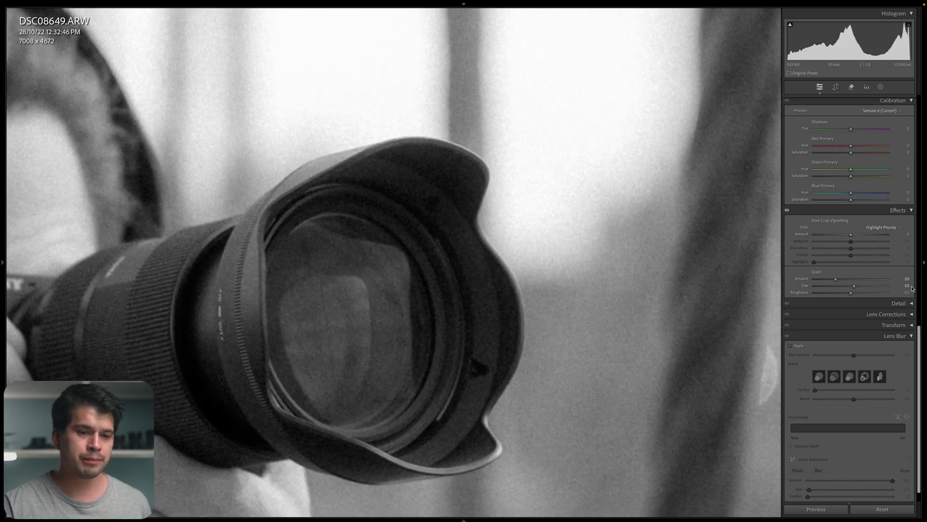
{"action": "left_click", "coordinate": [580, 254]}
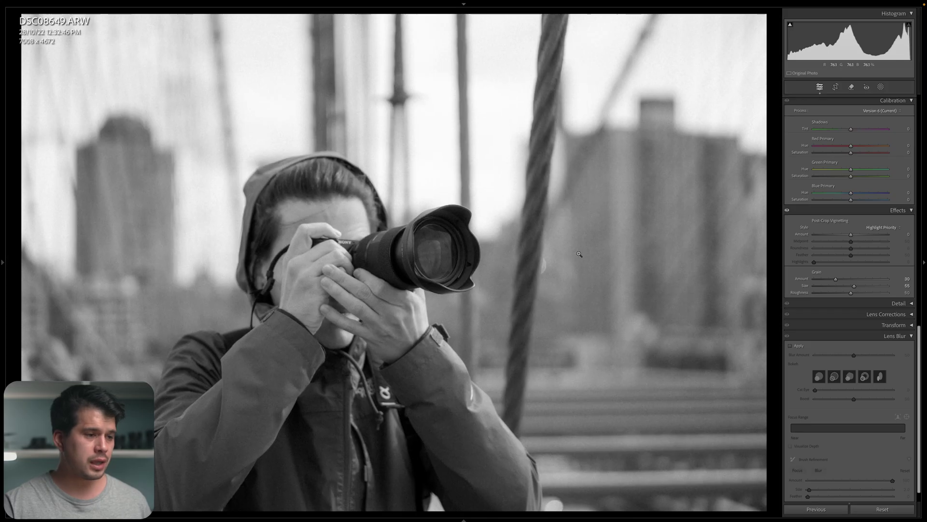